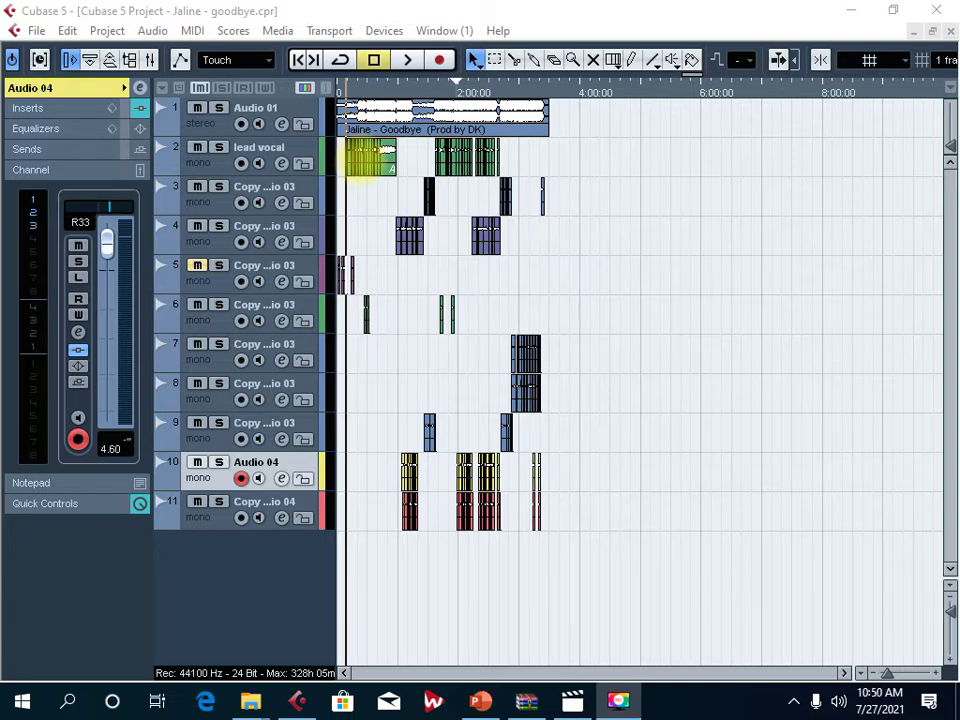
# Select the lead vocal clip in Jaline - goodbye and show the Transport panel with F2.
pyautogui.click(372, 160)
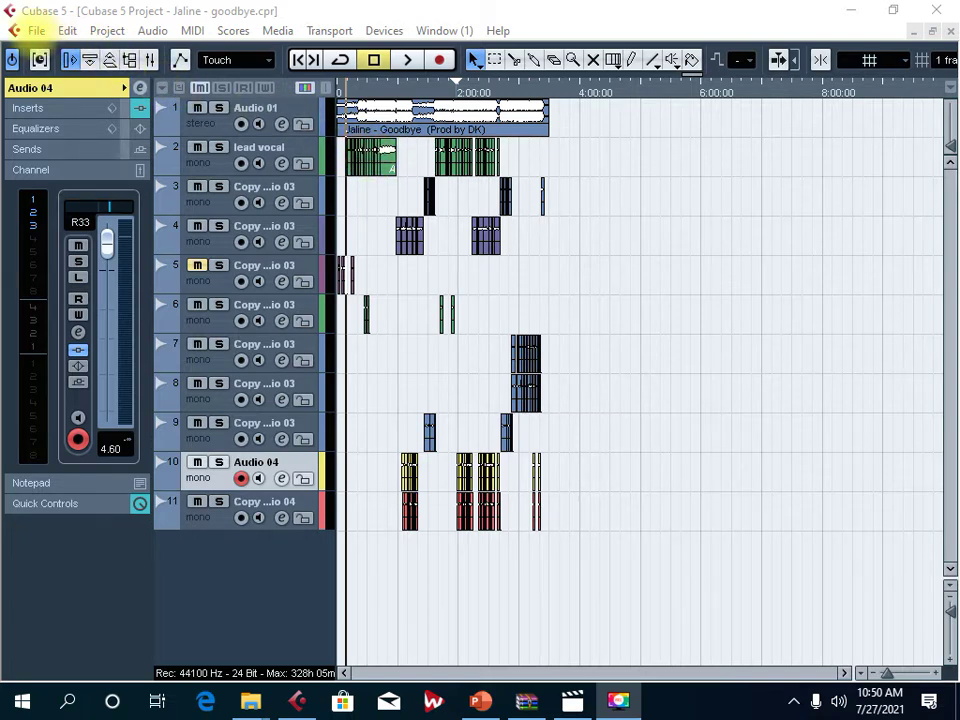
pyautogui.press('F2')
# Open the New Project template dialog from the File menu.
pyautogui.click(36, 30)
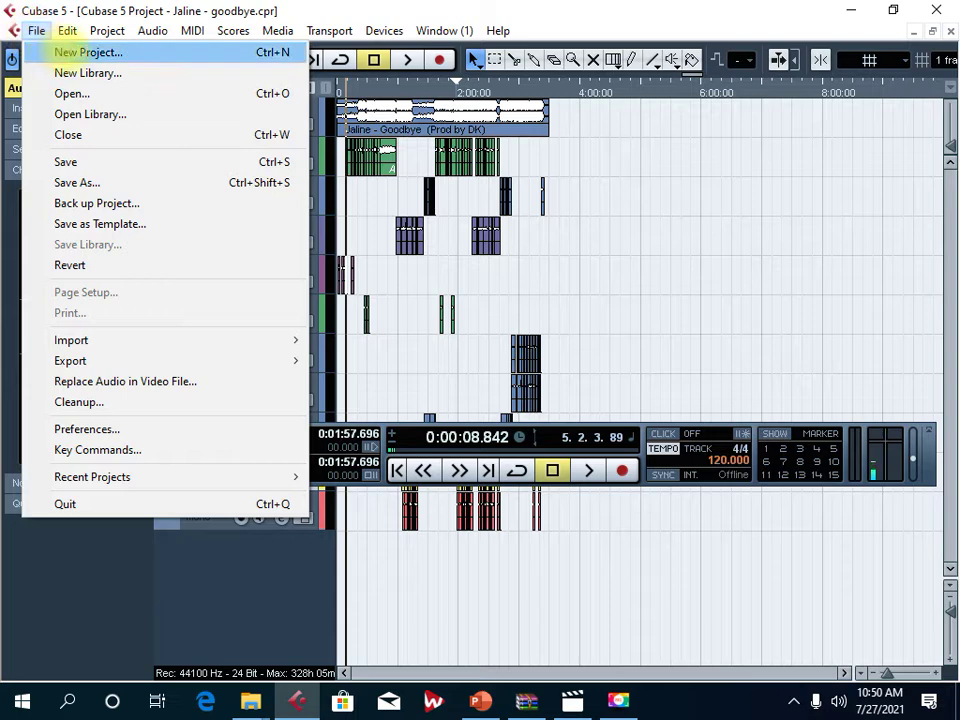
pyautogui.click(75, 52)
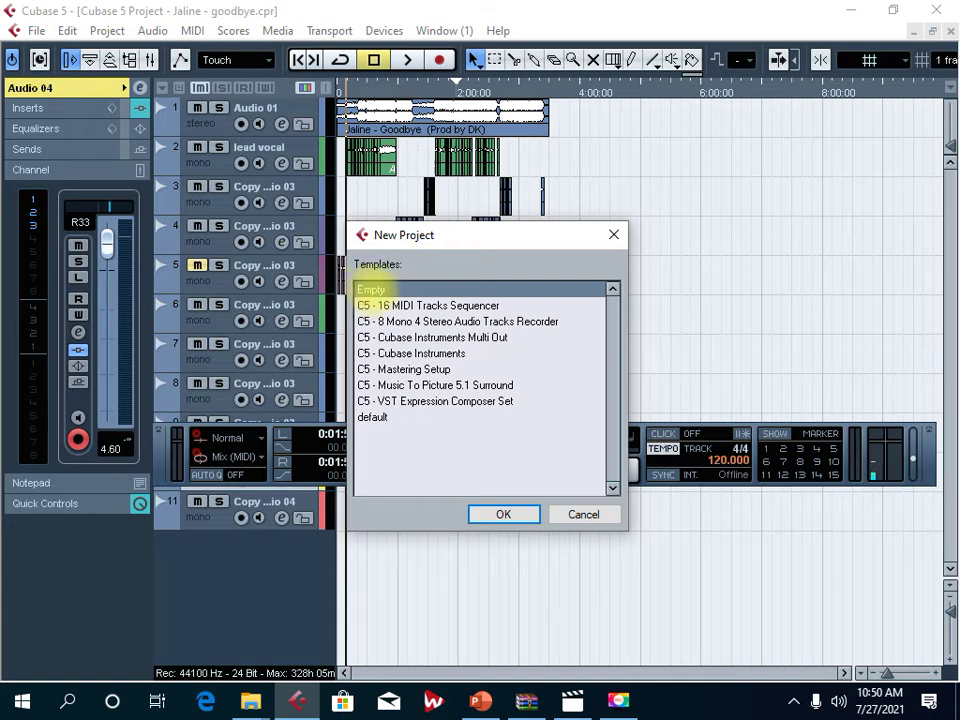
# Accept the Empty template, then make a new folder on the Desktop in Set Project Folder.
pyautogui.click(503, 514)
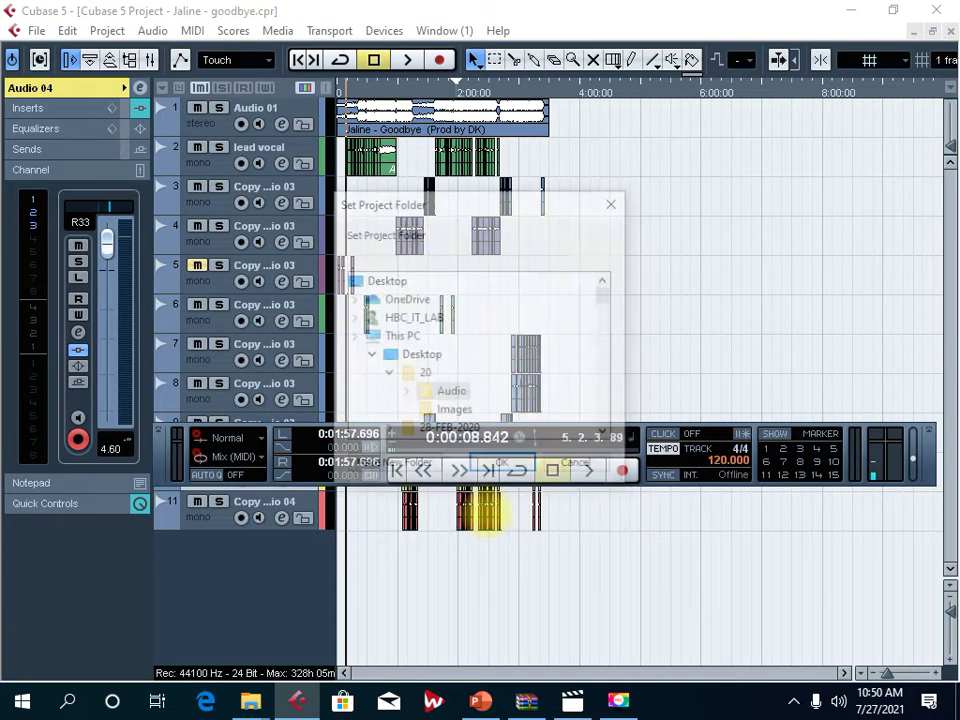
pyautogui.scroll(-2, 480, 383)
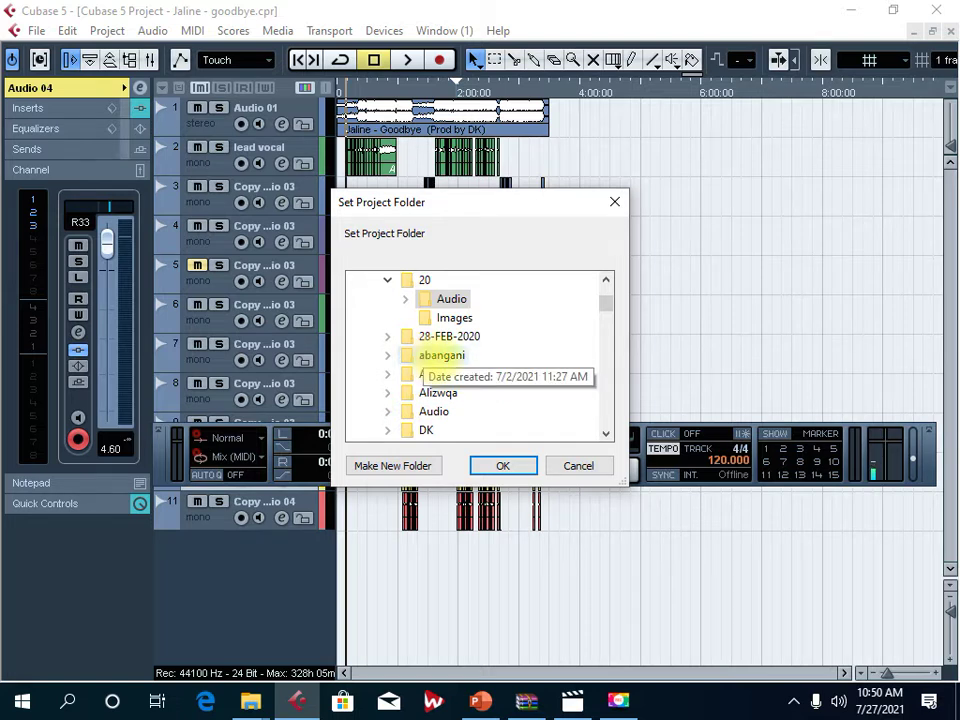
pyautogui.scroll(1, 420, 360)
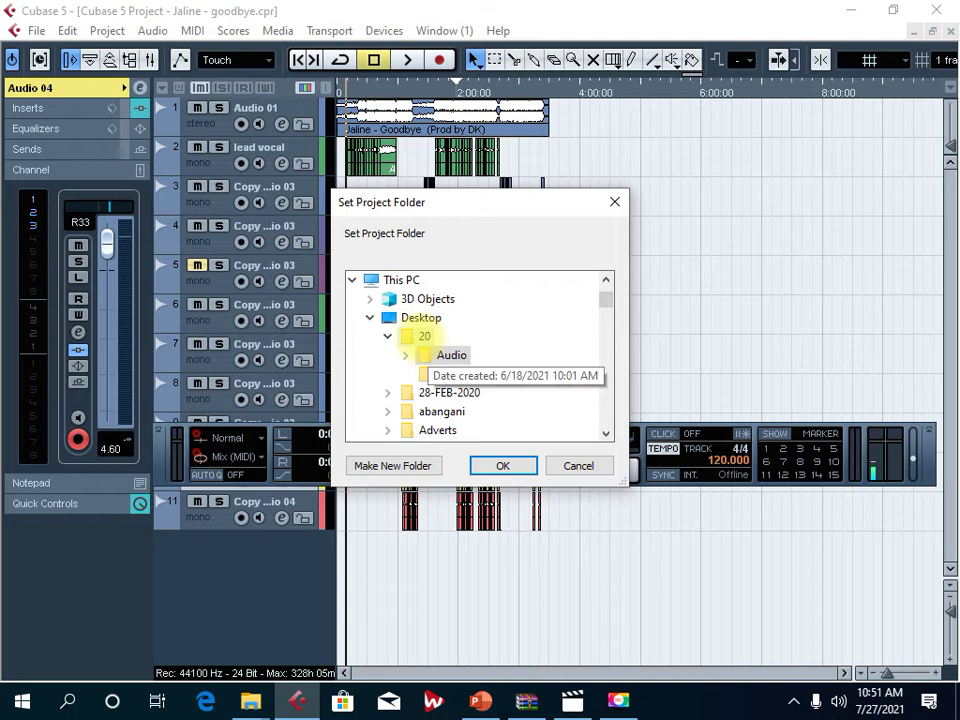
pyautogui.scroll(-1, 409, 338)
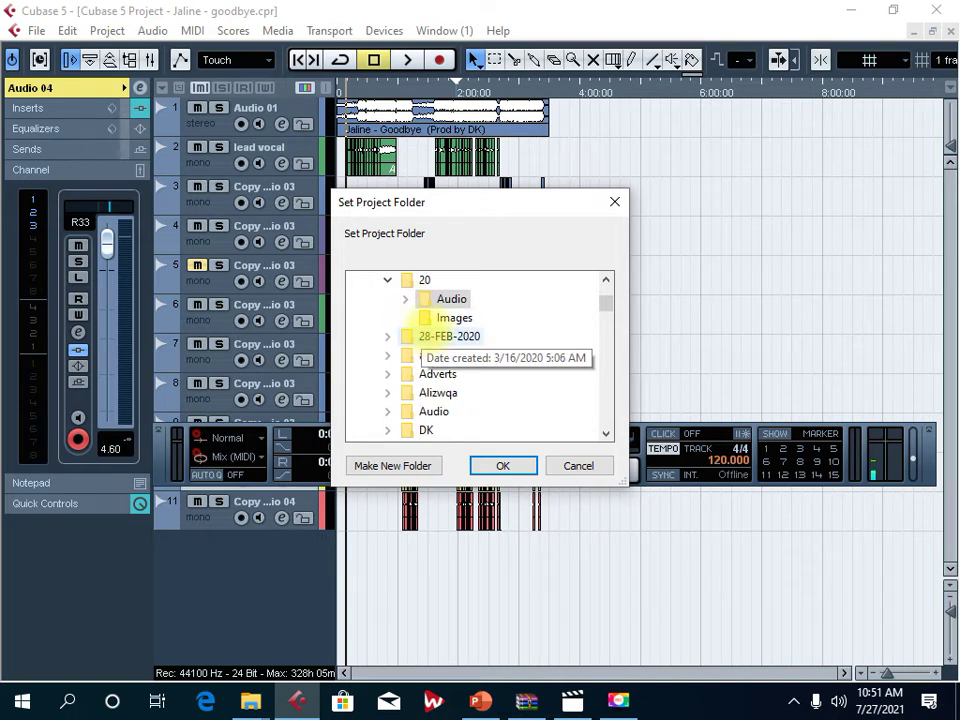
pyautogui.scroll(1, 422, 337)
pyautogui.scroll(-3, 422, 337)
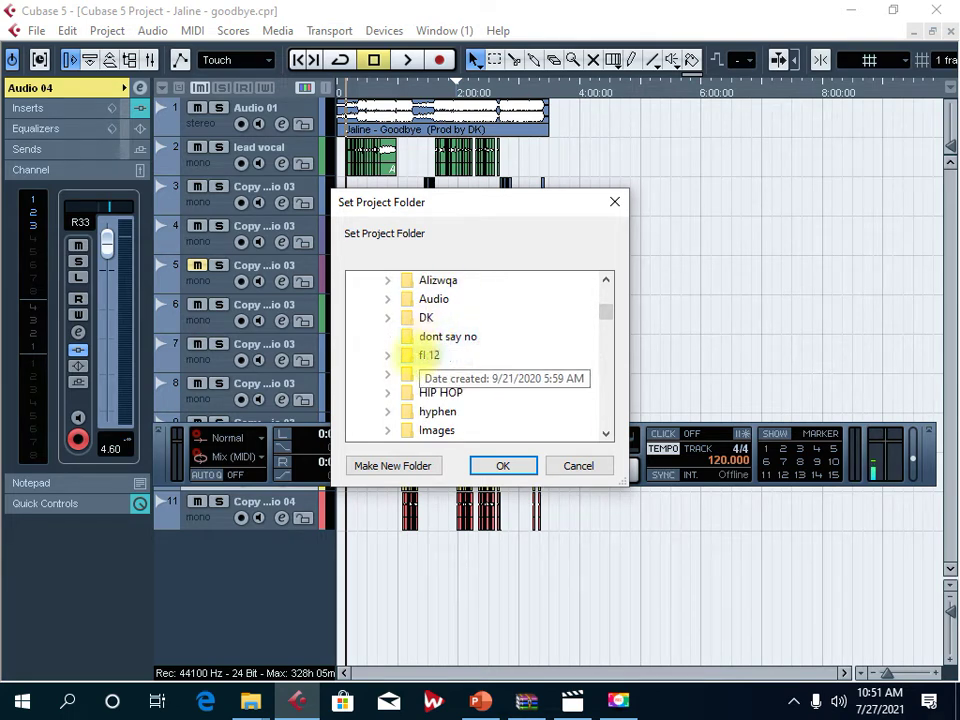
pyautogui.scroll(2, 430, 357)
pyautogui.scroll(2, 430, 357)
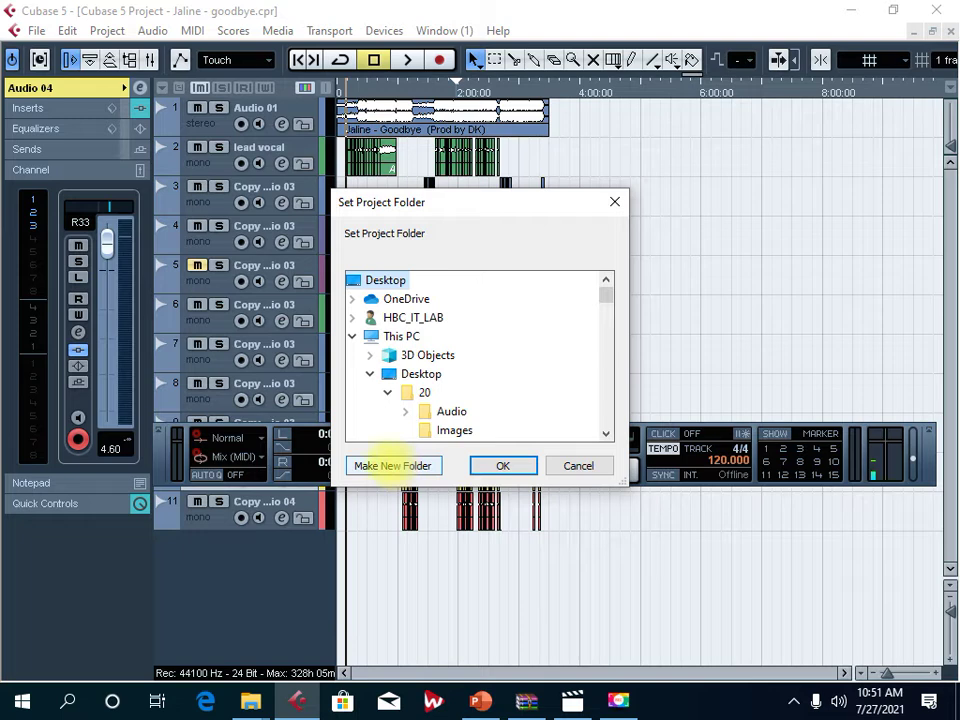
pyautogui.click(392, 466)
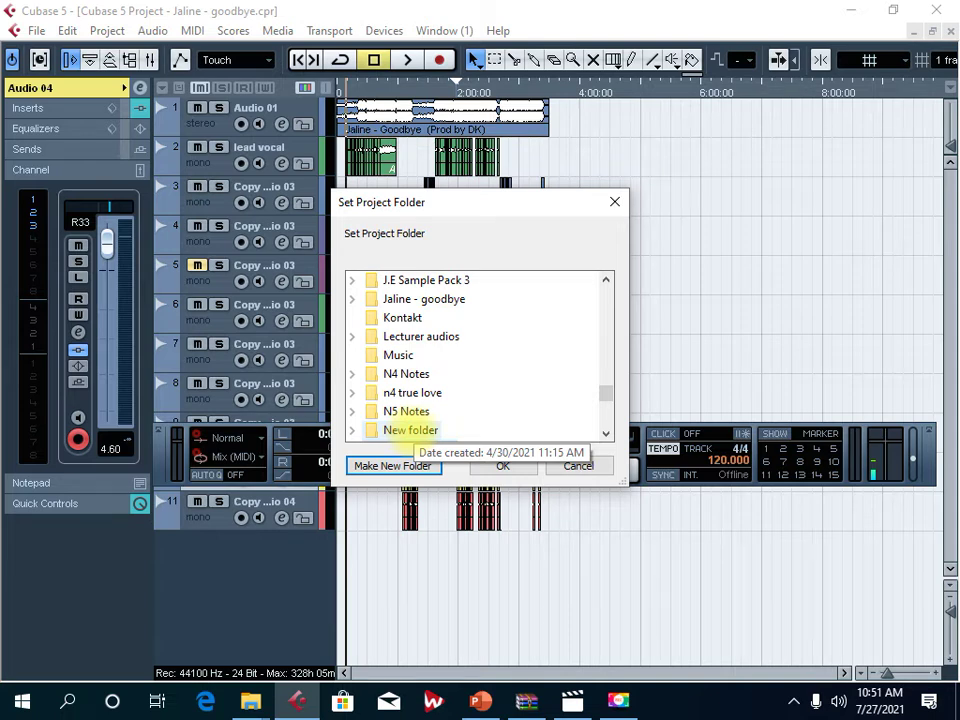
# Start renaming New folder to 'why why', then cancel the rename.
pyautogui.rightClick(400, 430)
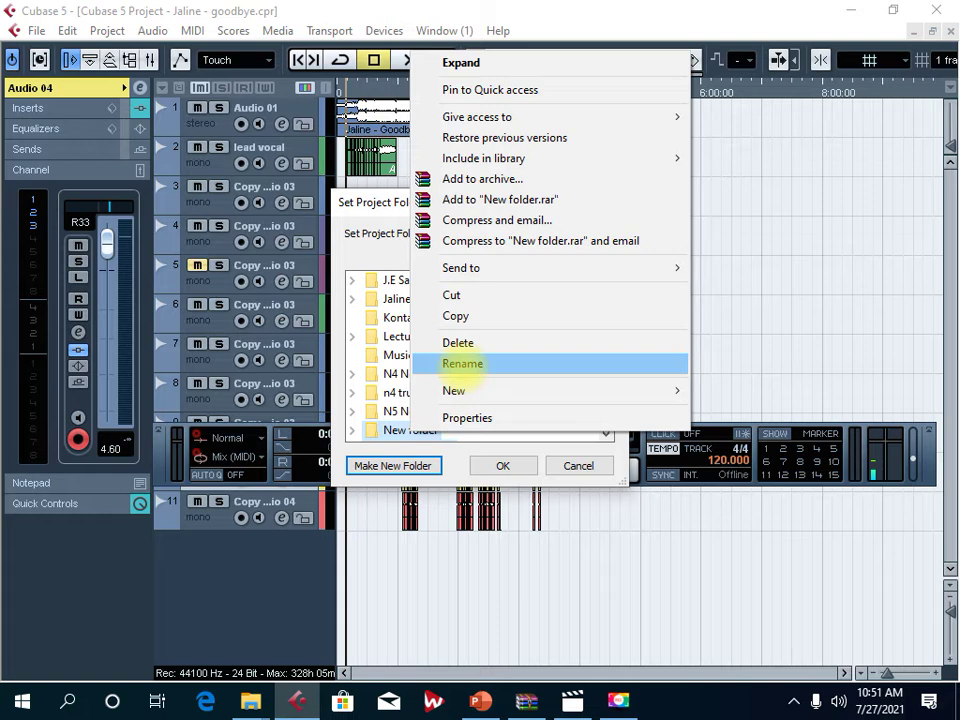
pyautogui.click(462, 364)
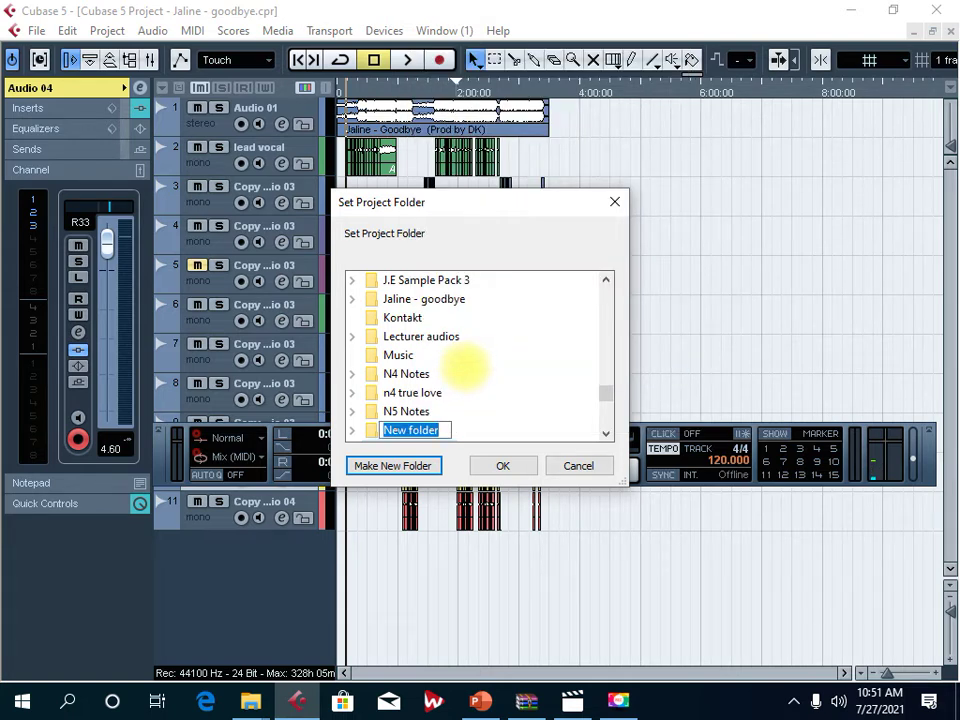
pyautogui.write('why')
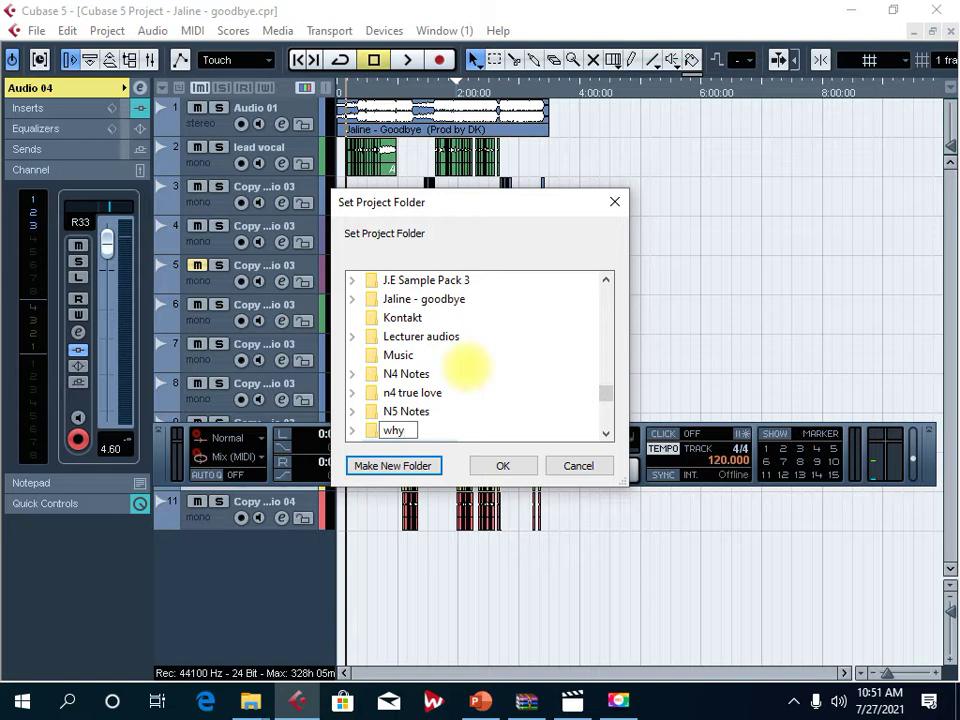
pyautogui.write(' why')
pyautogui.press('Escape')
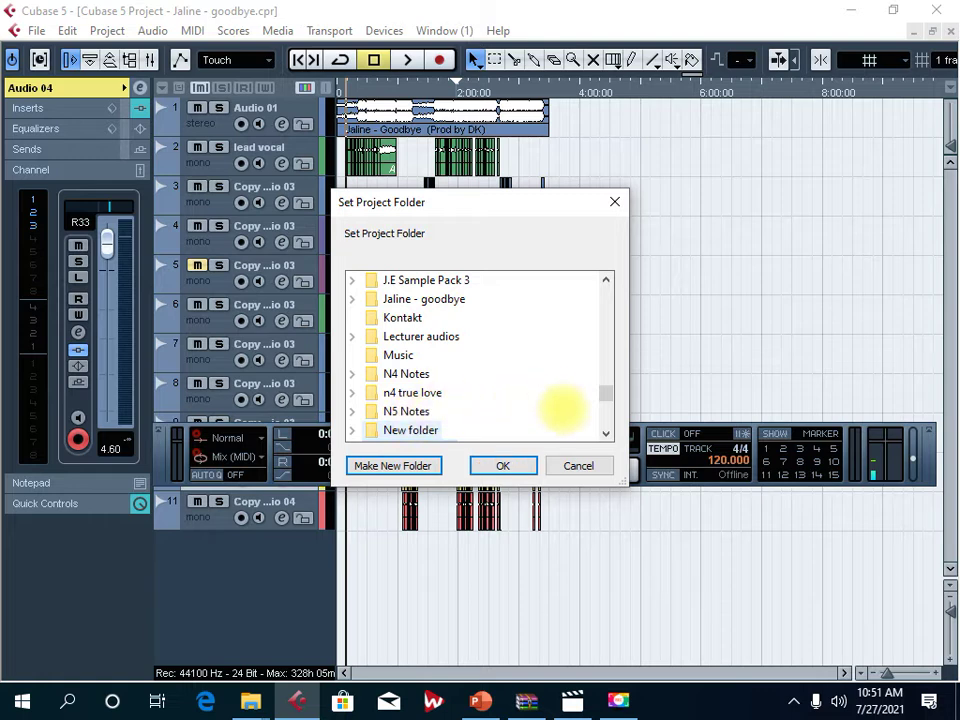
# Open the 'why why' Desktop folder and confirm it as the project folder.
pyautogui.scroll(-2, 561, 407)
pyautogui.scroll(-4, 450, 368)
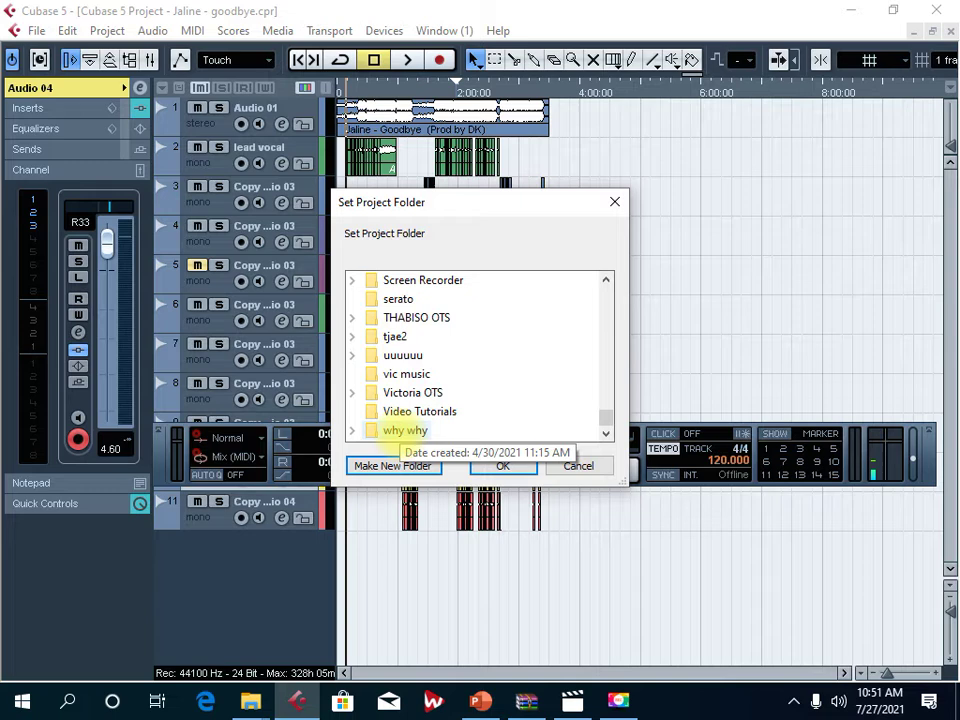
pyautogui.doubleClick(405, 430)
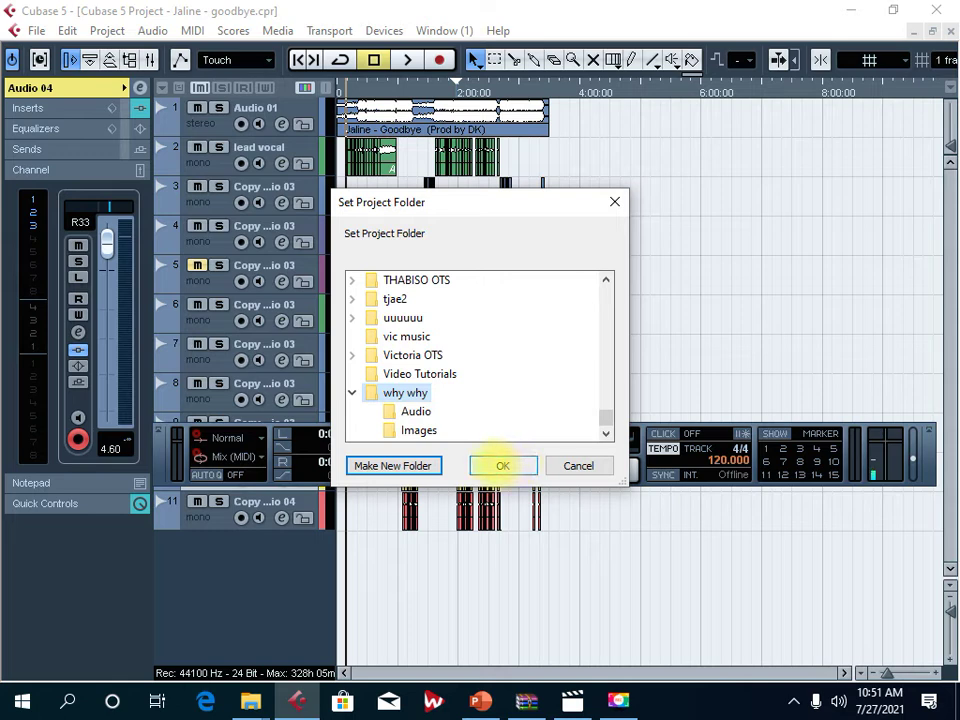
pyautogui.click(502, 466)
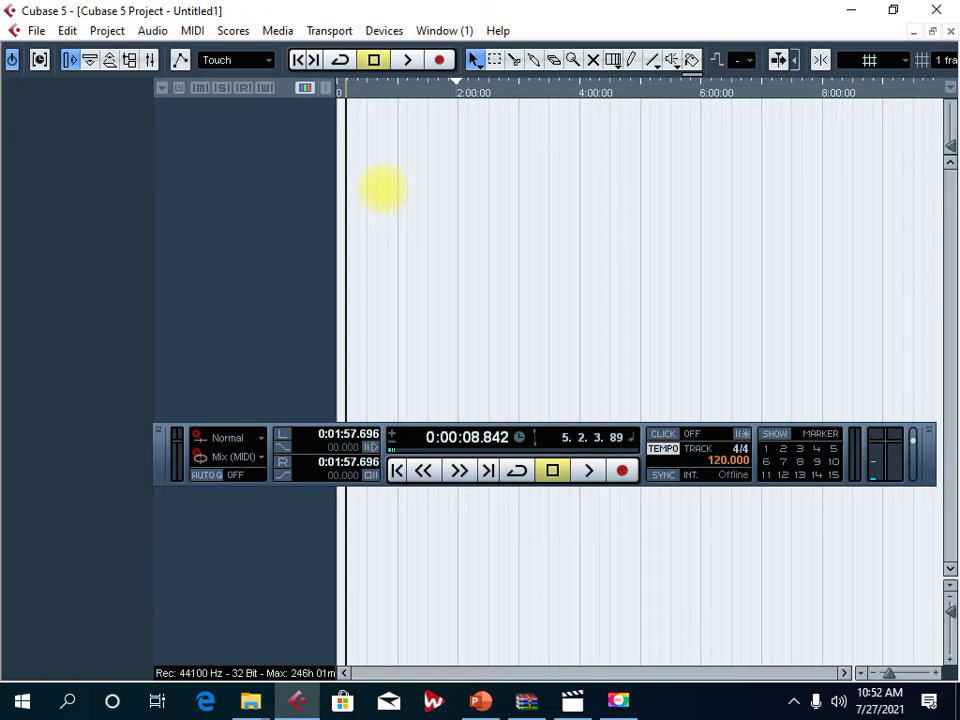
# Bring up the track-list context menu of track types to add to Untitled1.
pyautogui.rightClick(248, 132)
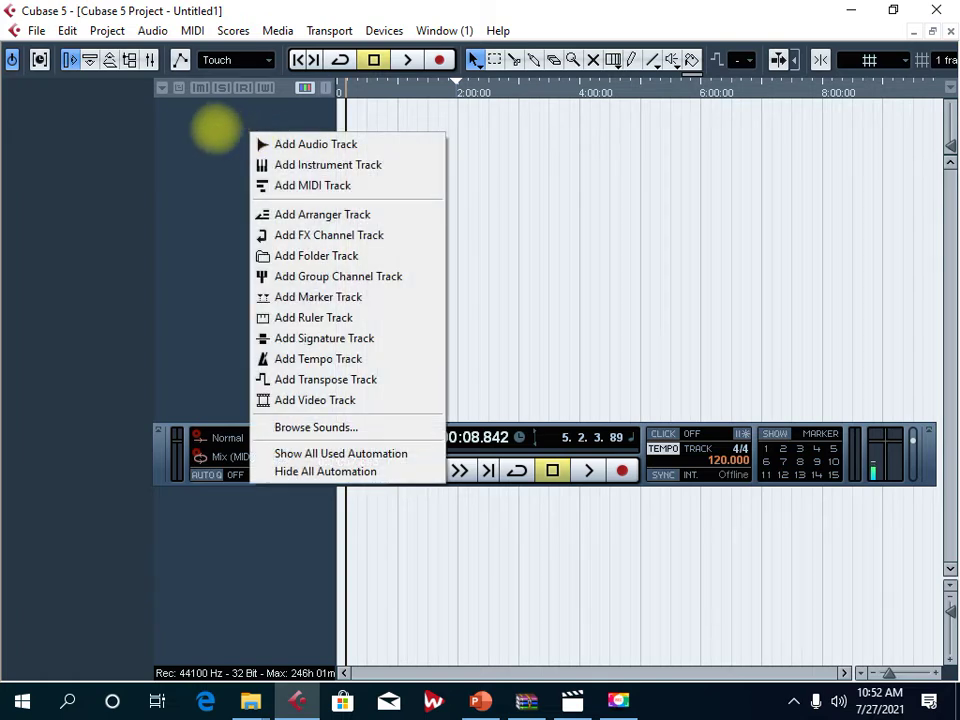
pyautogui.click(210, 131)
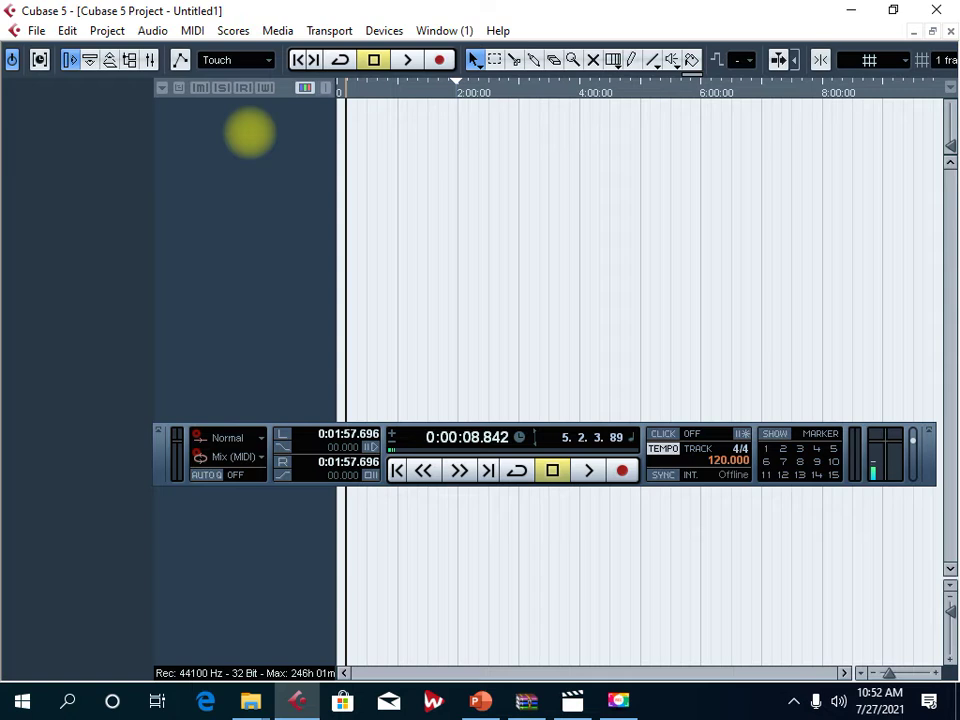
pyautogui.rightClick(249, 133)
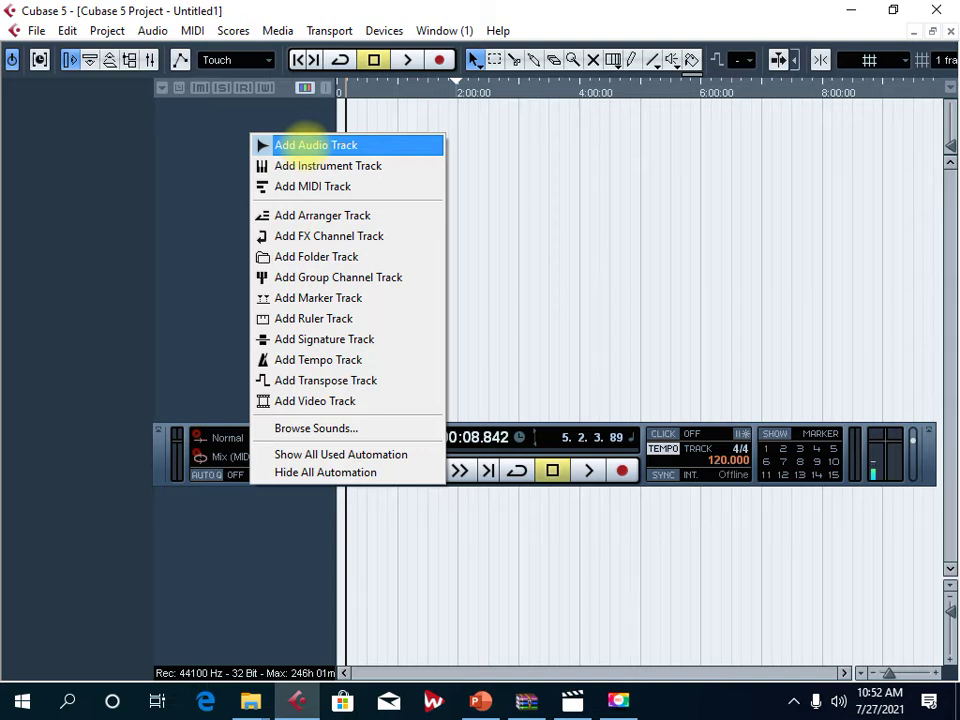
# Add one audio track, Audio 01, with count 1 and Mono configuration.
pyautogui.click(302, 145)
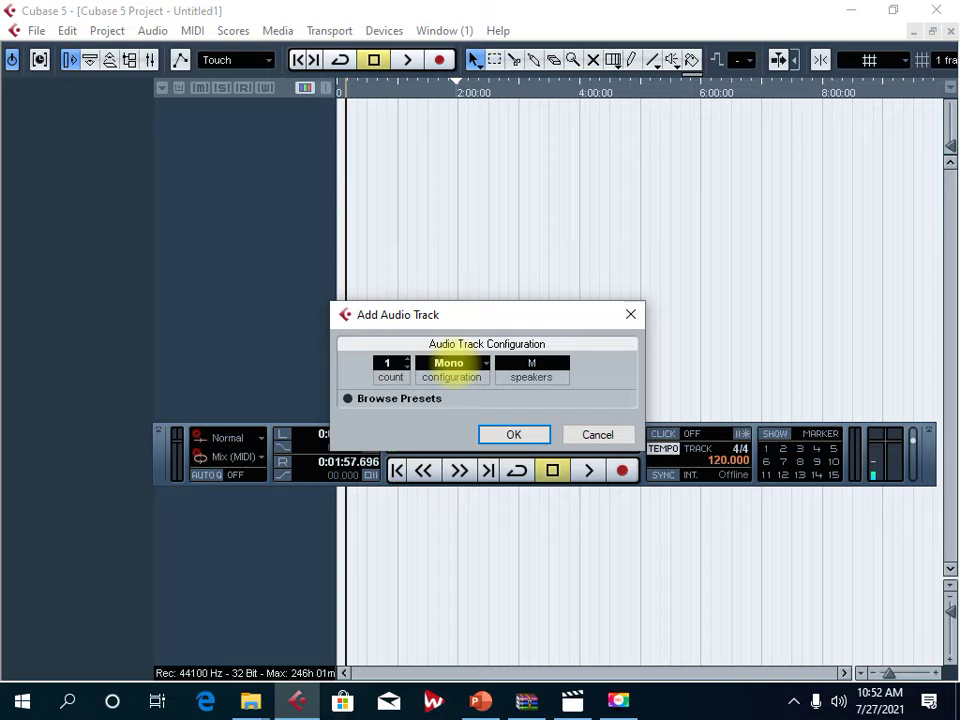
pyautogui.click(450, 365)
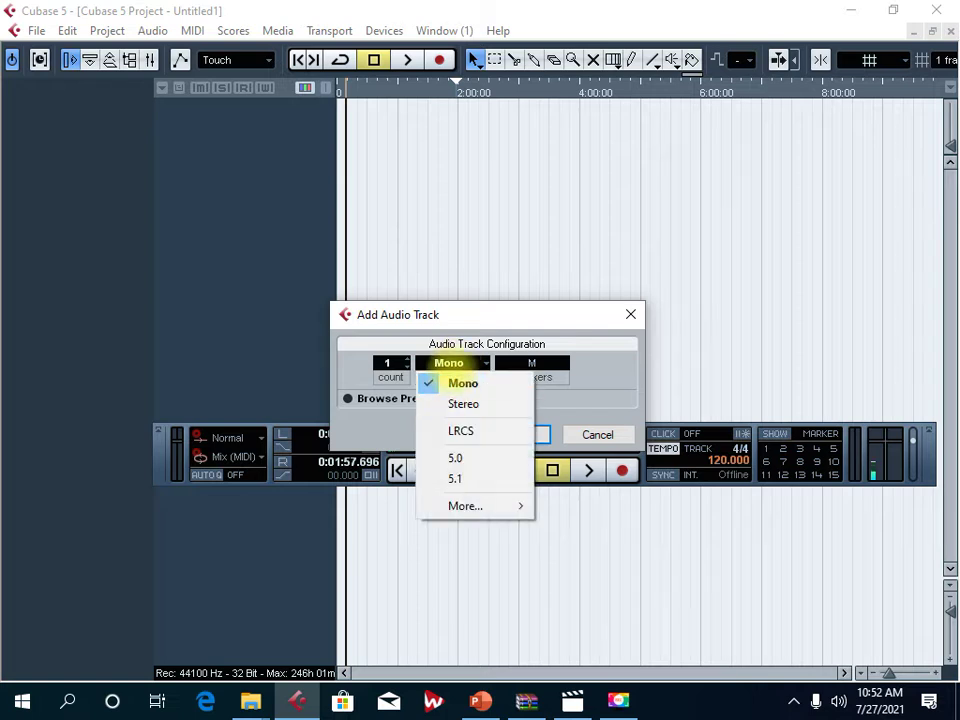
pyautogui.moveTo(435, 313); pyautogui.dragTo(439, 223)
pyautogui.click(444, 266)
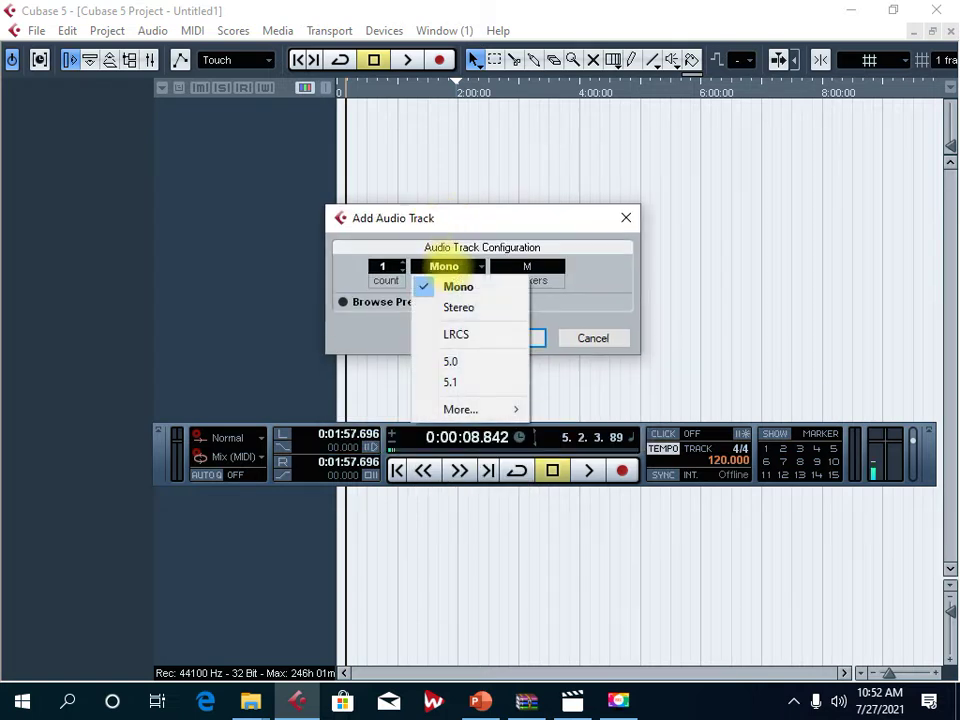
pyautogui.click(456, 286)
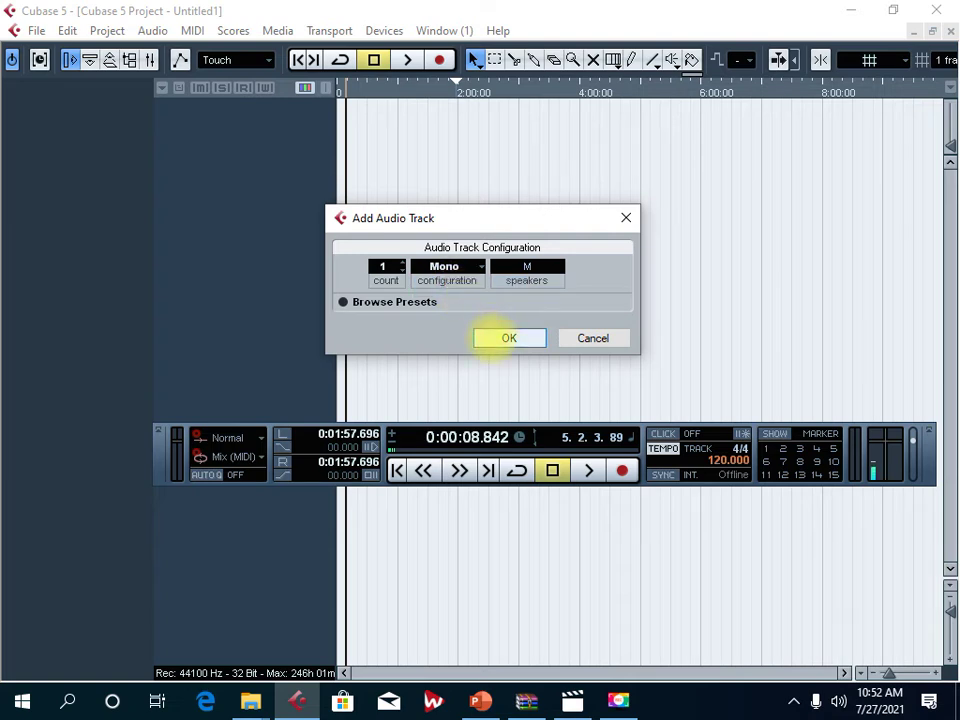
pyautogui.click(509, 338)
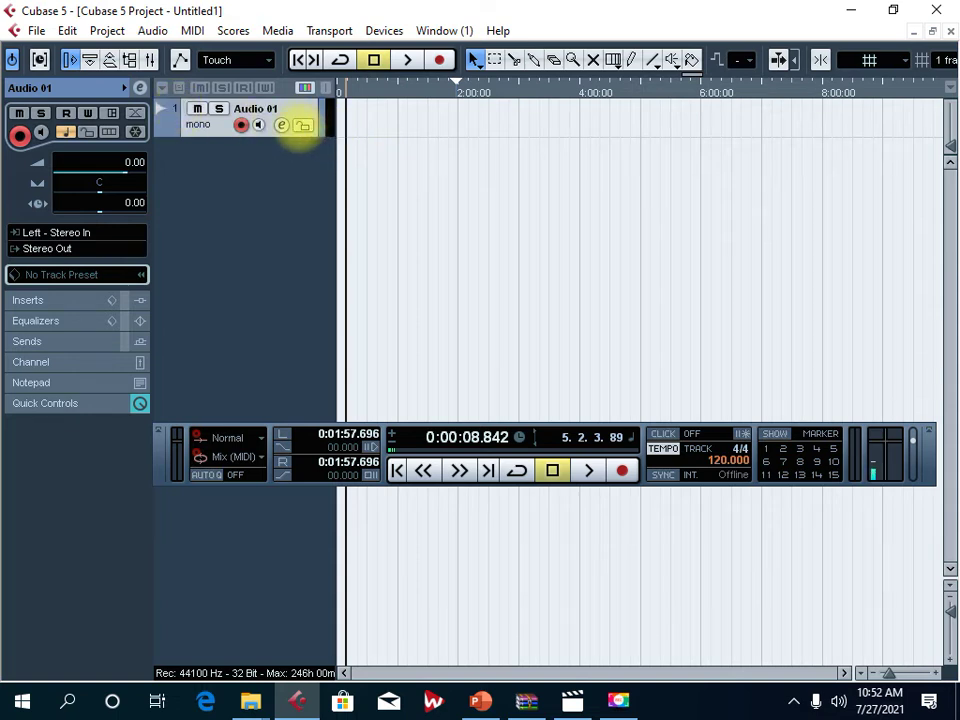
# Enlarge the Audio 01 track and return the transport to 0:00:00.000.
pyautogui.moveTo(214, 137); pyautogui.dragTo(229, 193)
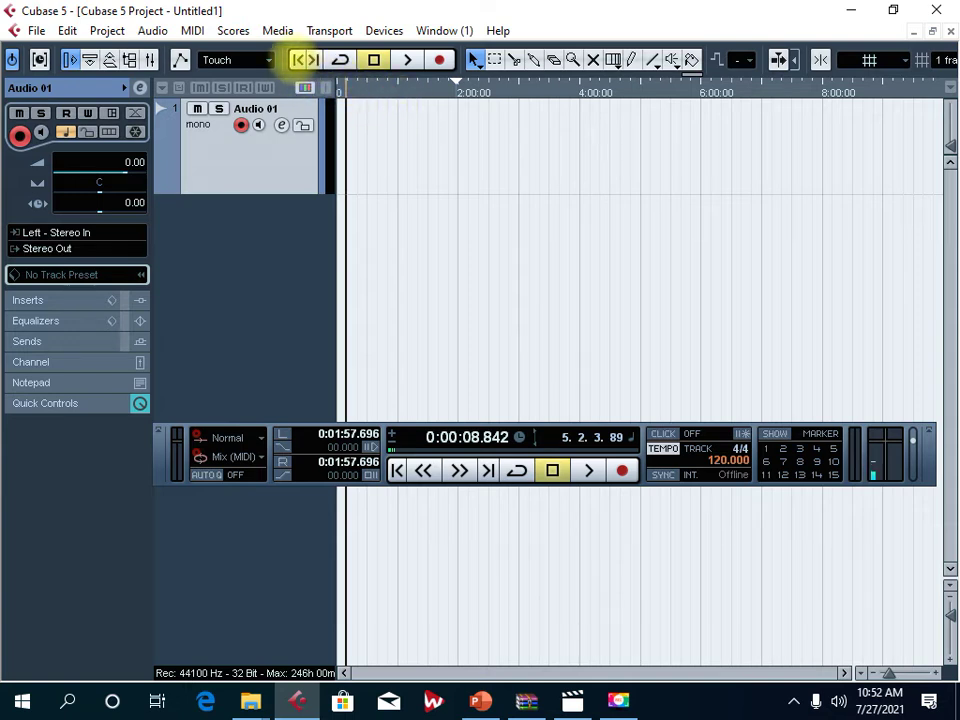
pyautogui.click(305, 60)
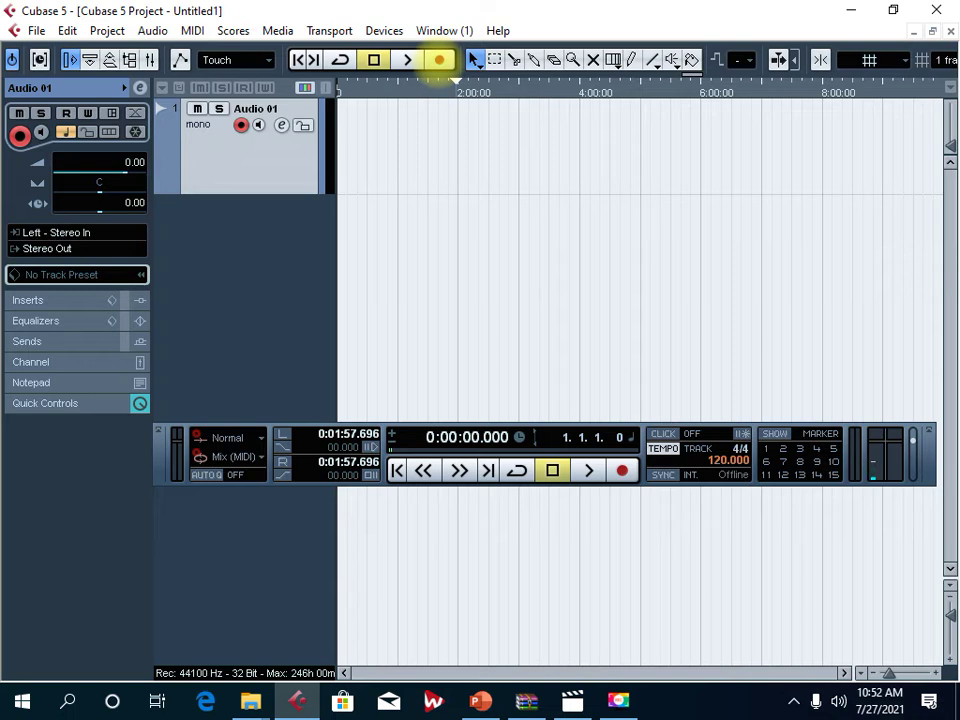
# Record a roughly 22-second clip onto Audio 01, stopping at 0:00:21.853.
pyautogui.click(439, 60)
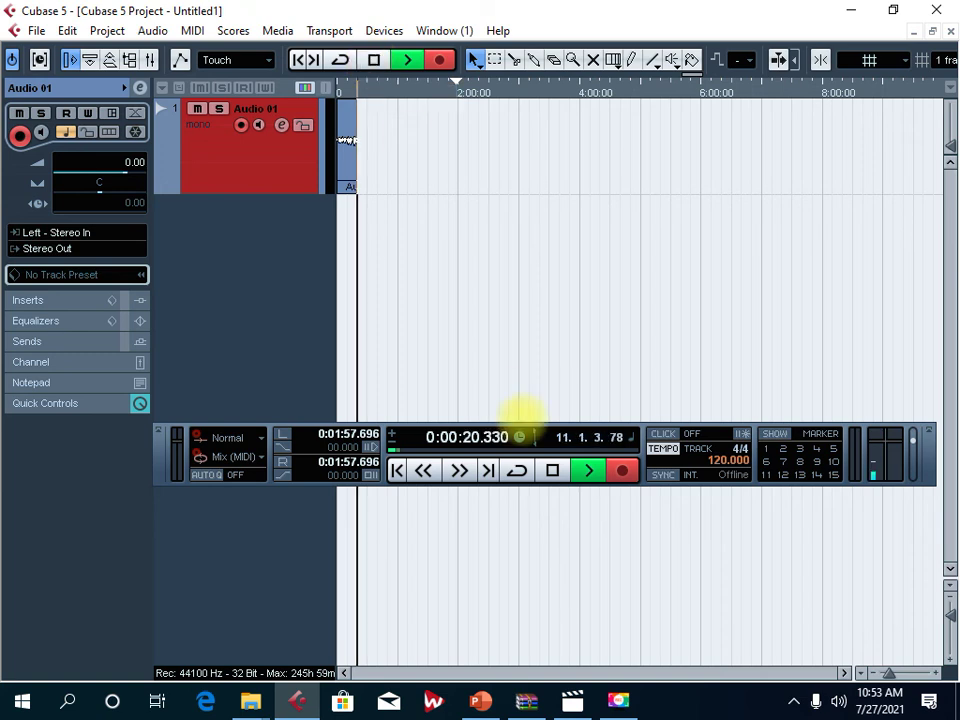
pyautogui.click(552, 470)
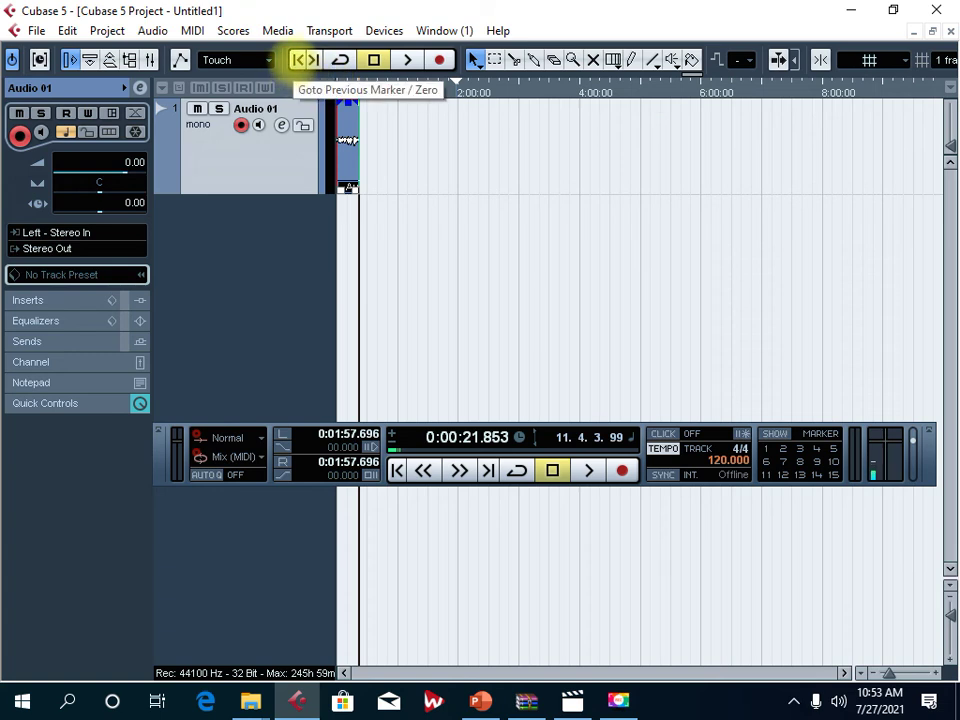
# Play the recorded clip from zero and stop at 0:00:03.225.
pyautogui.click(305, 62)
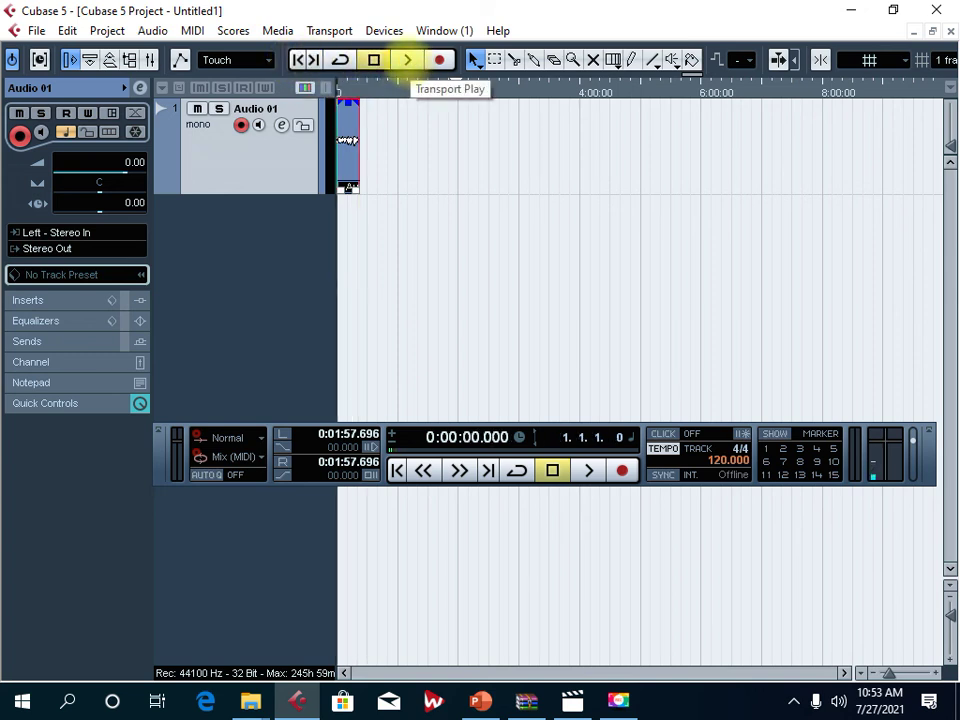
pyautogui.click(407, 61)
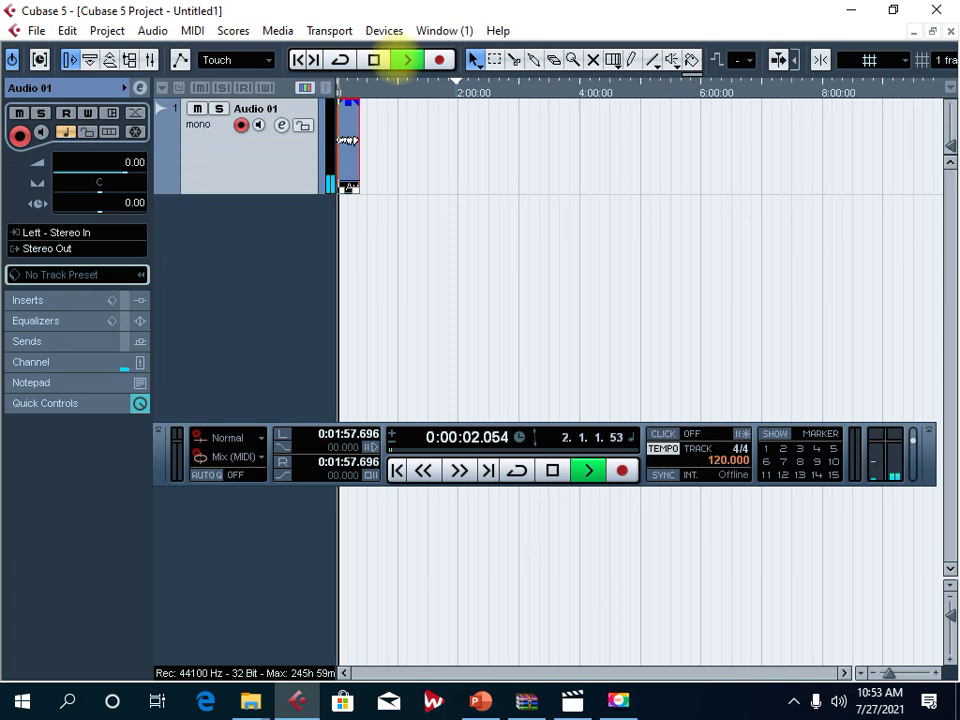
pyautogui.click(374, 60)
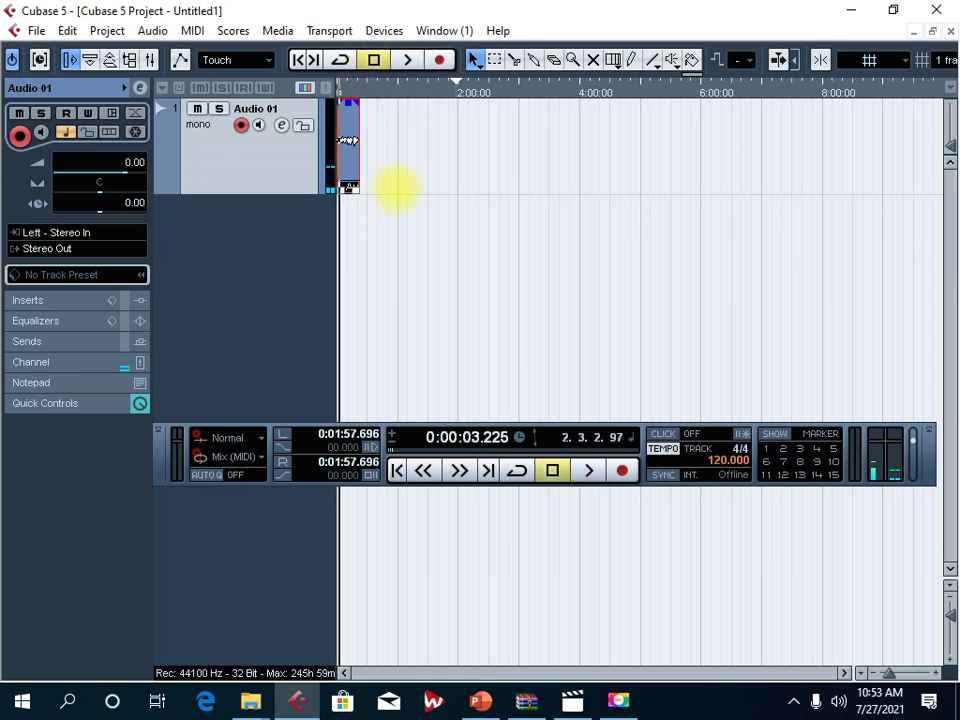